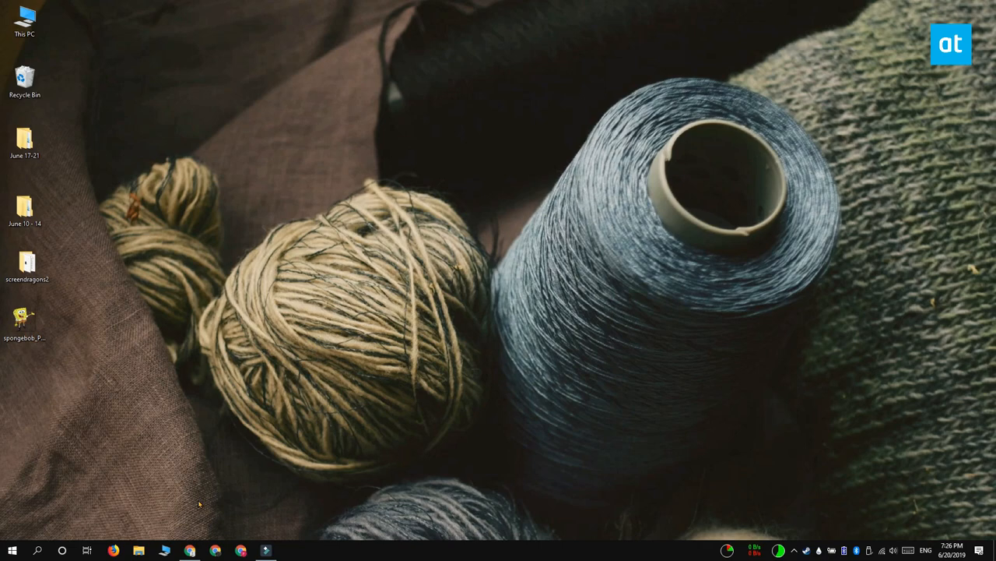
# Step: Run screendragons.exe from the screendragons2 folder and drag the dragon over the left yarn ball
pyautogui.click(190, 550)
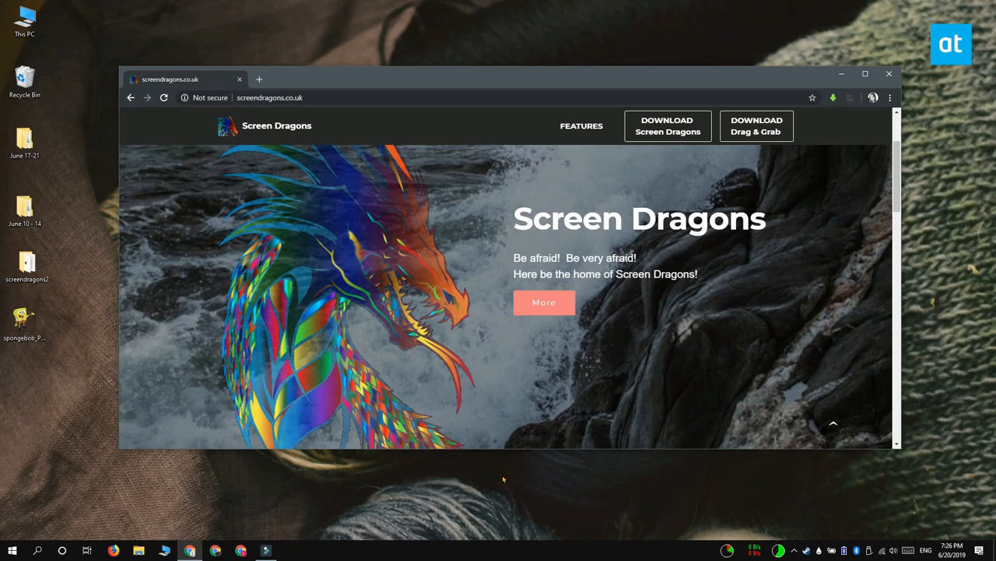
pyautogui.click(843, 75)
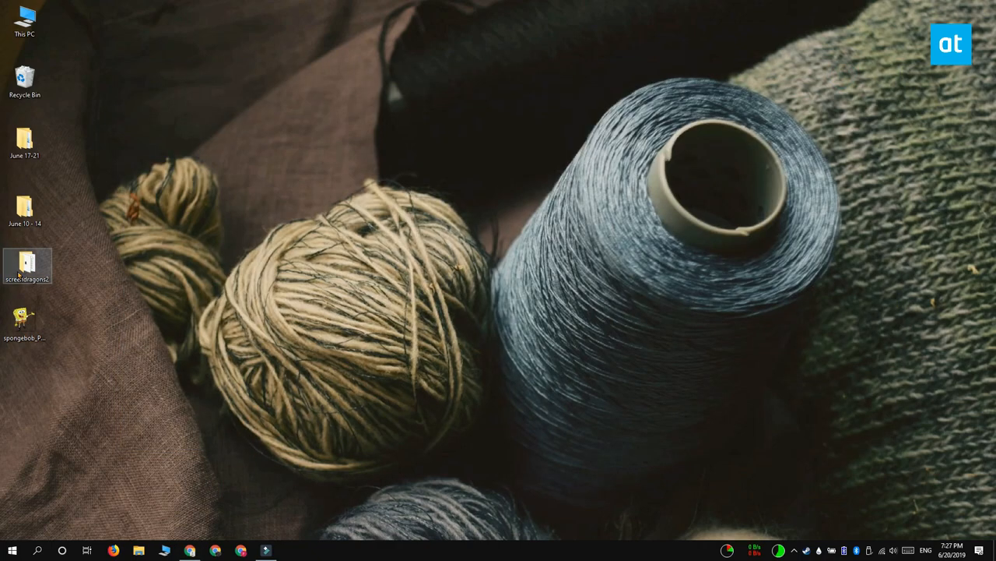
pyautogui.doubleClick(27, 267)
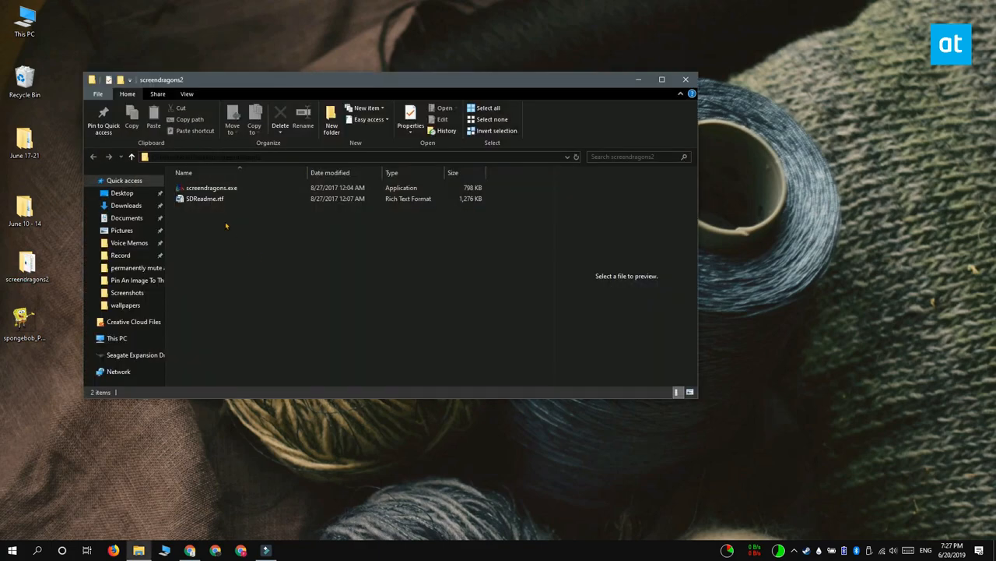
pyautogui.doubleClick(210, 188)
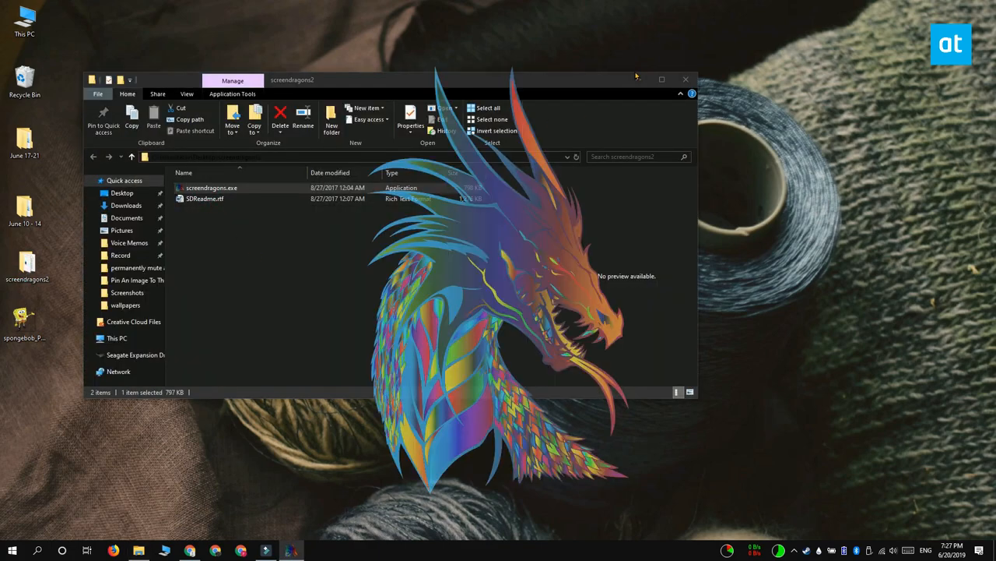
pyautogui.click(639, 80)
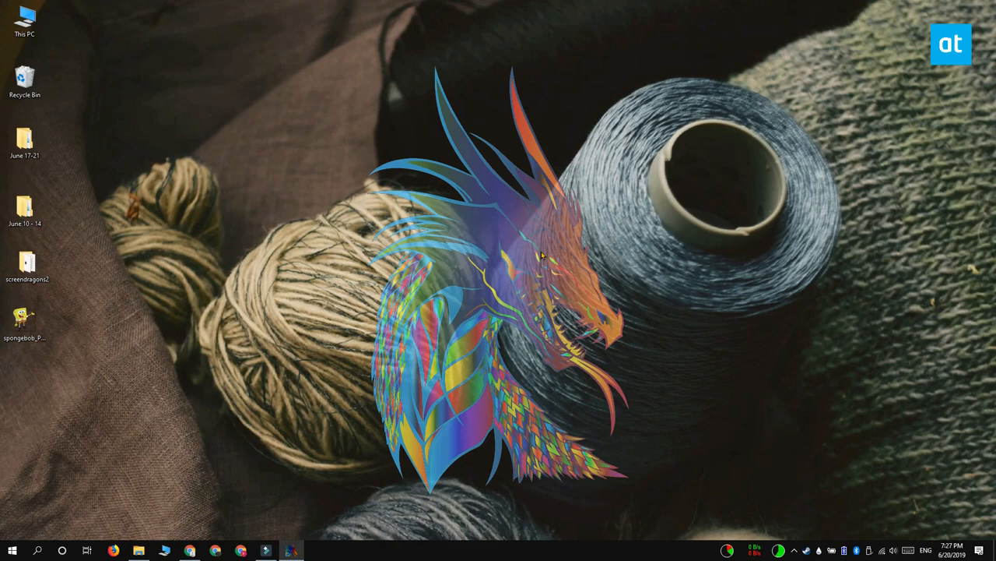
pyautogui.moveTo(544, 254)
pyautogui.mouseDown()
pyautogui.moveTo(464, 180)
pyautogui.moveTo(359, 241)
pyautogui.moveTo(417, 225)
pyautogui.mouseUp()
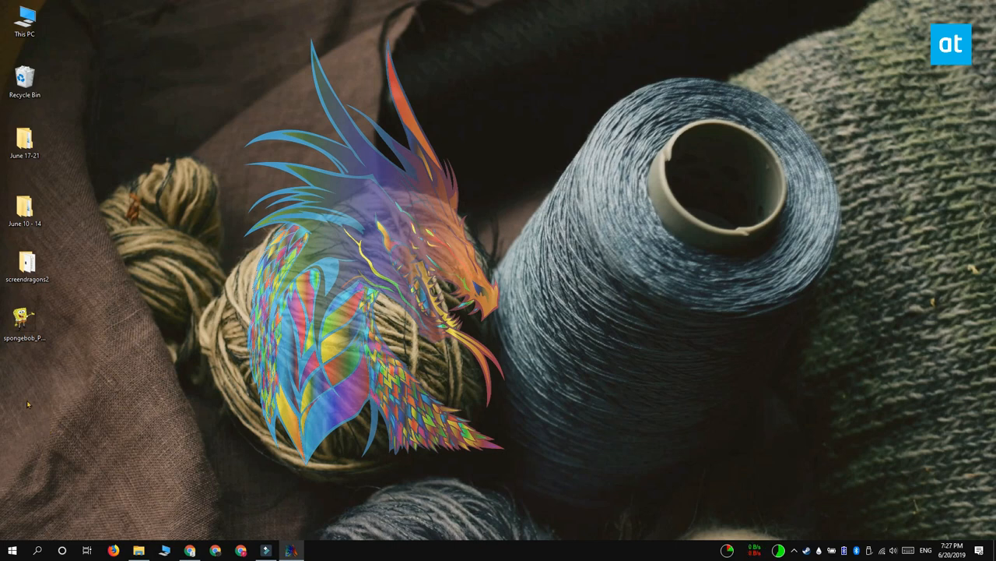
# Step: Drop the SpongeBob PNG from the desktop onto the dragon so it becomes the pinned image
pyautogui.moveTo(24, 321)
pyautogui.mouseDown()
pyautogui.moveTo(22, 341)
pyautogui.moveTo(342, 201)
pyautogui.mouseUp()
pyautogui.moveTo(342, 200)
pyautogui.mouseDown()
pyautogui.moveTo(358, 199)
pyautogui.moveTo(319, 230)
pyautogui.mouseUp()
pyautogui.rightClick(429, 231)
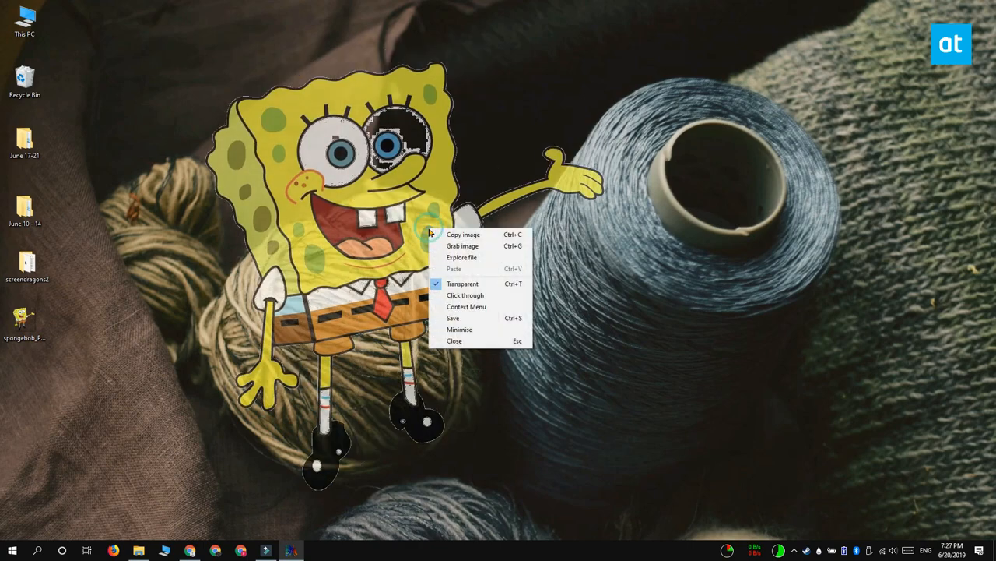
# Step: Run screendragons.exe again for a second dragon and place it right of SpongeBob over the blue spool
pyautogui.click(665, 397)
pyautogui.click(25, 265)
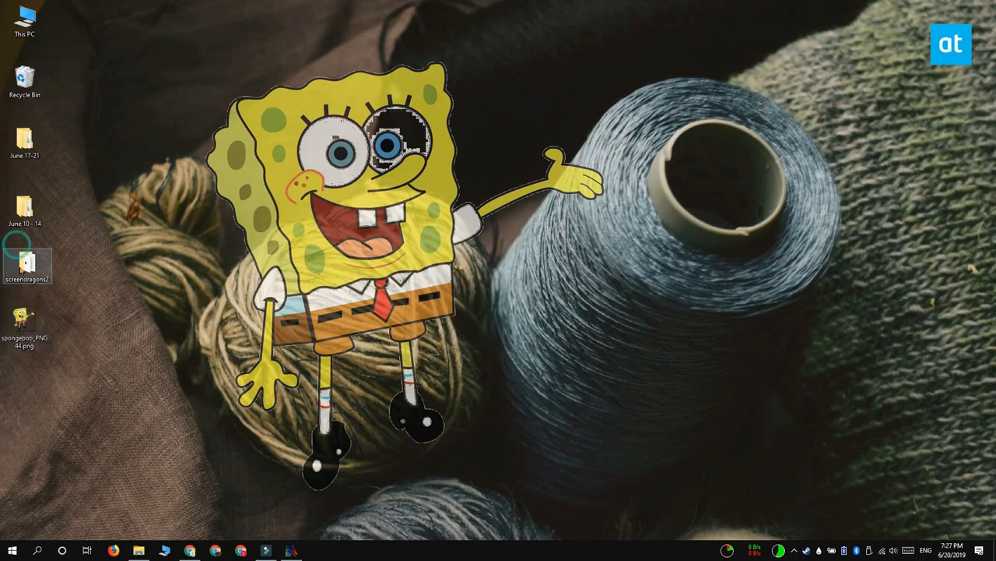
pyautogui.doubleClick(26, 264)
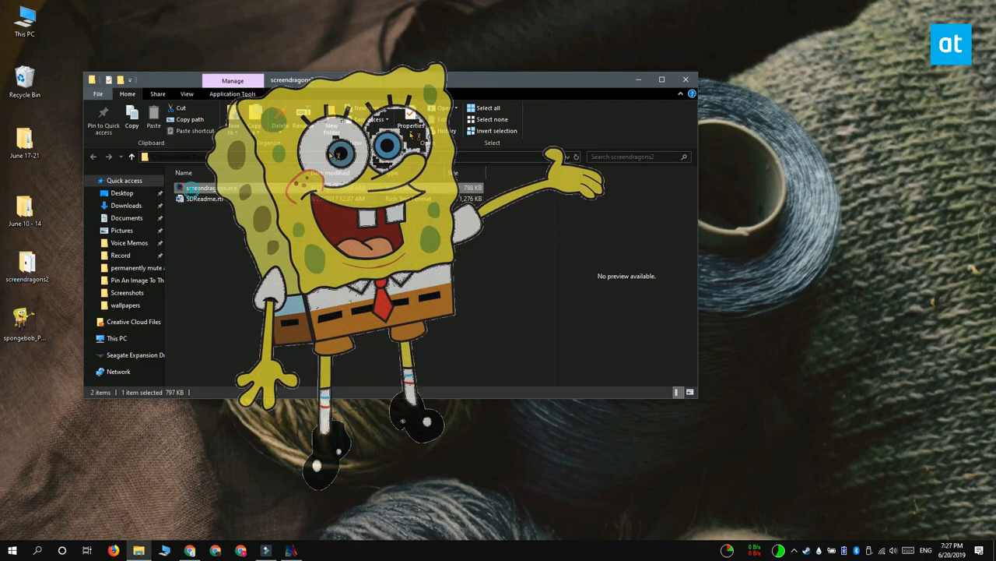
pyautogui.doubleClick(206, 188)
pyautogui.click(639, 79)
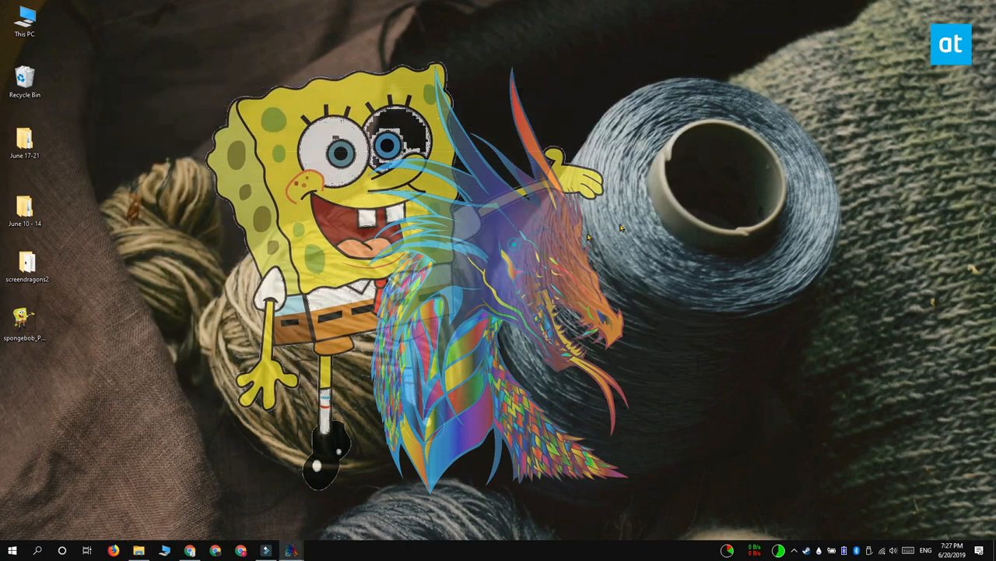
pyautogui.moveTo(654, 178); pyautogui.dragTo(671, 204)
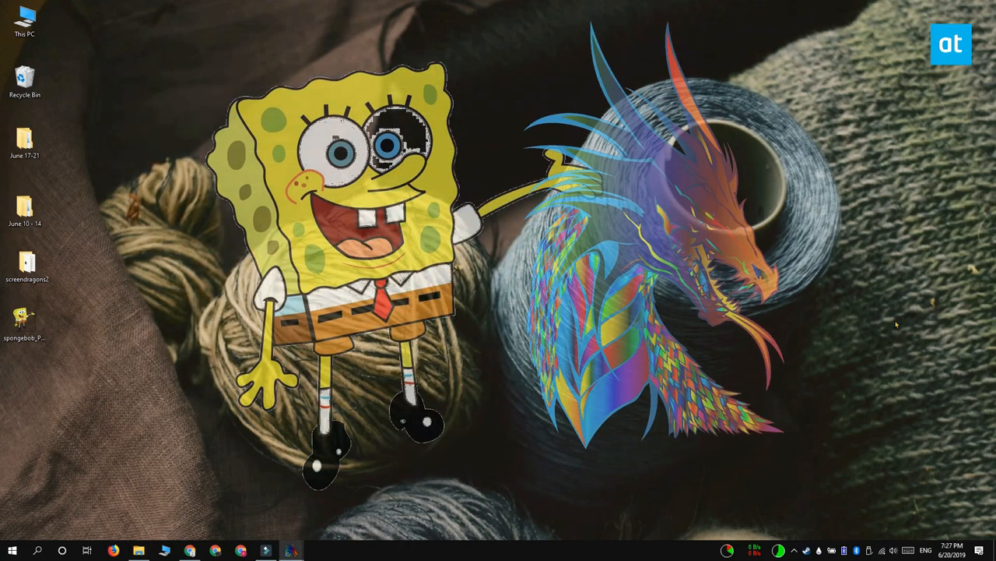